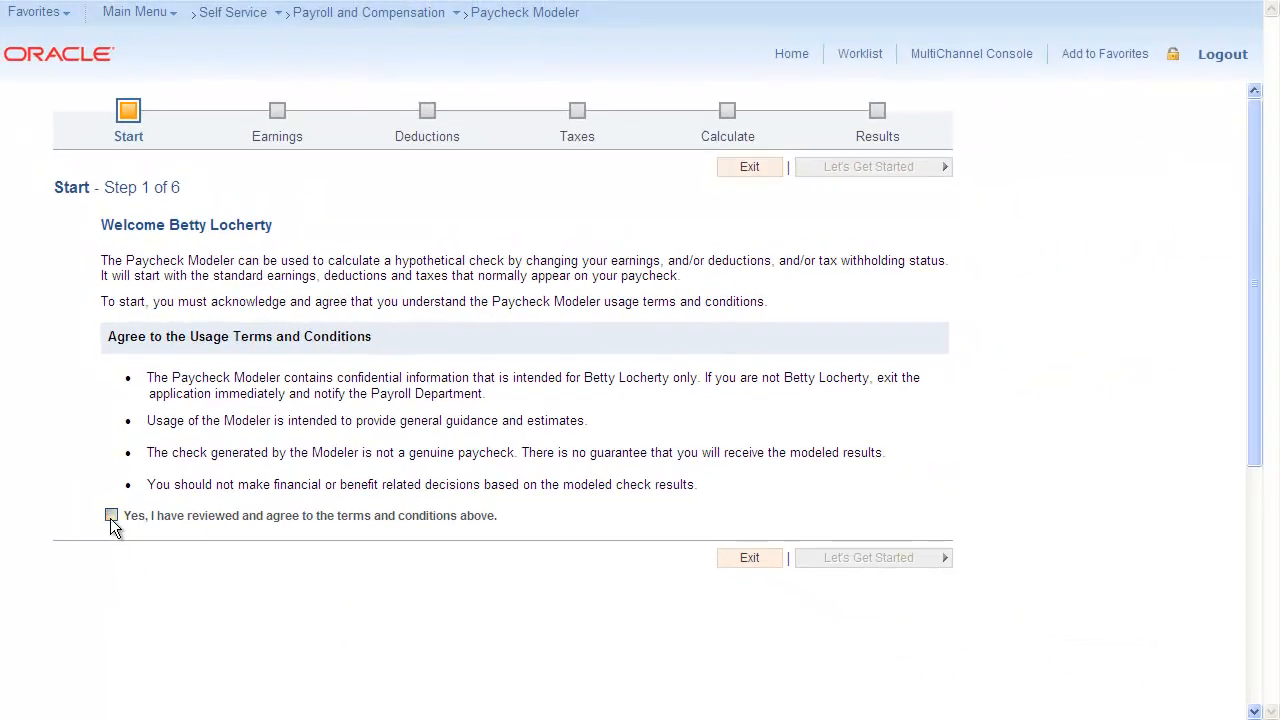
Agree to the Paycheck Modeler terms, start modeling, and proceed through the earnings and deductions to the Taxes step.
click(111, 516)
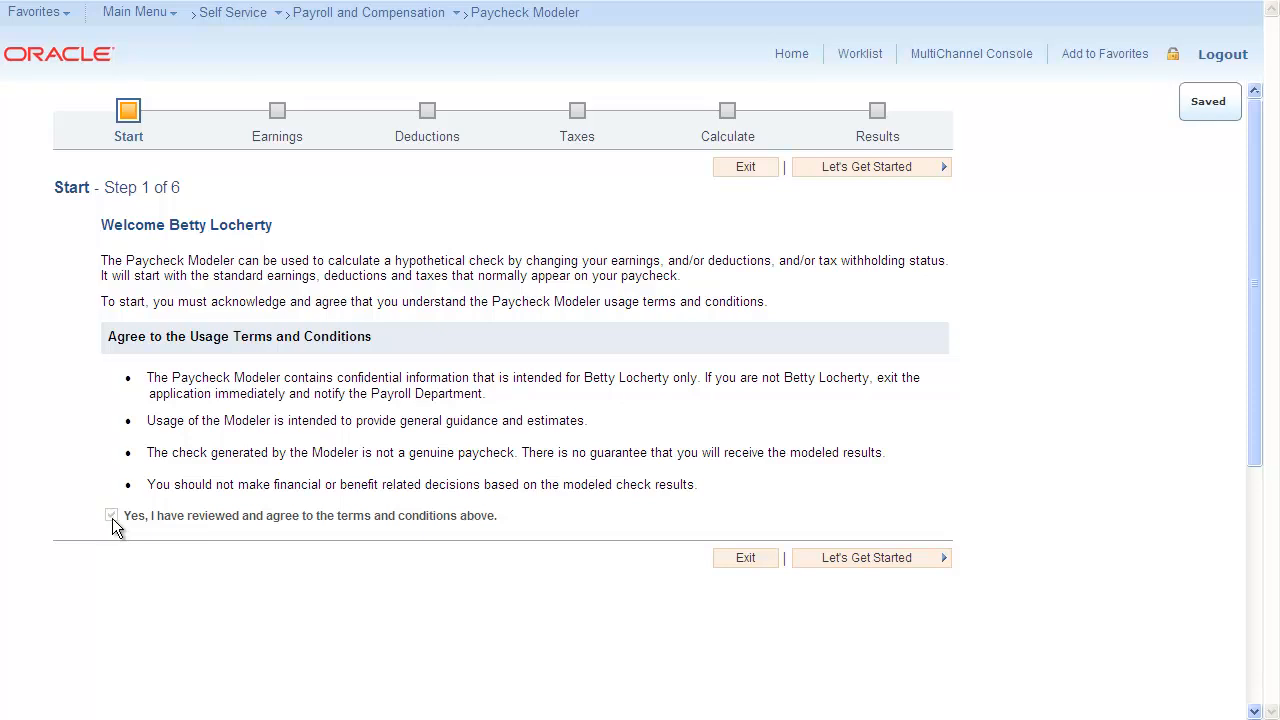
click(803, 562)
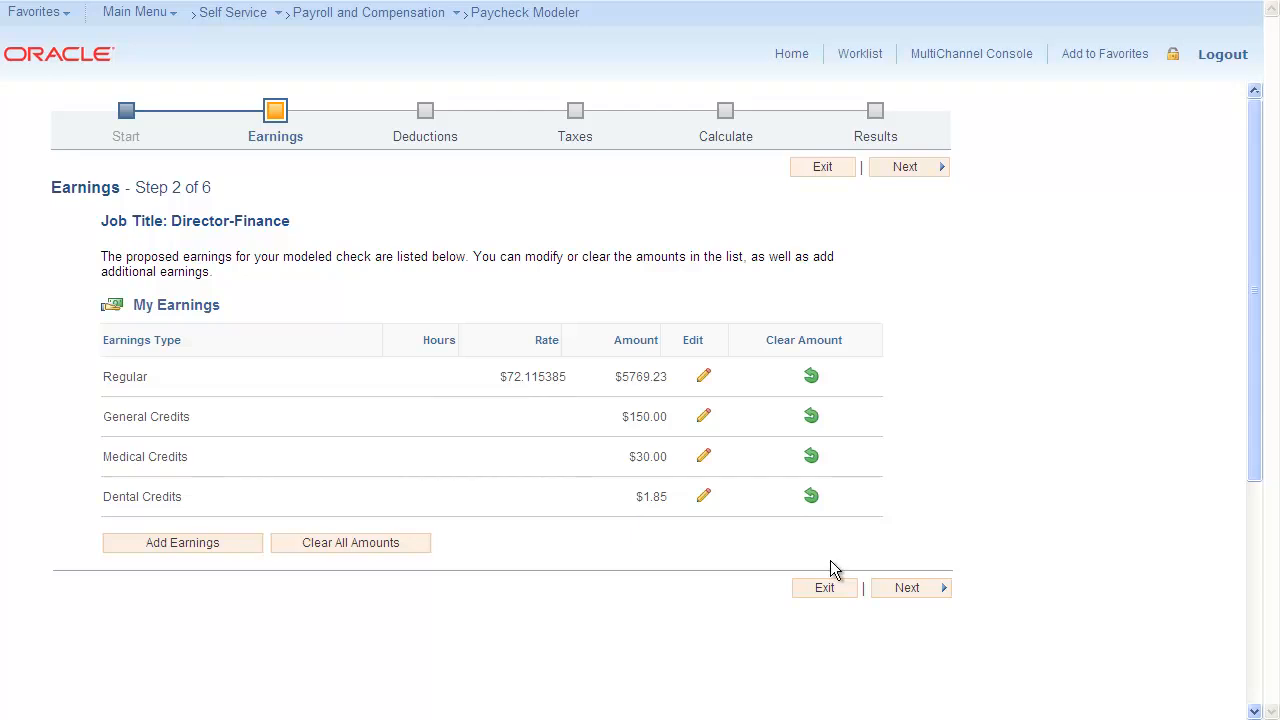
click(877, 594)
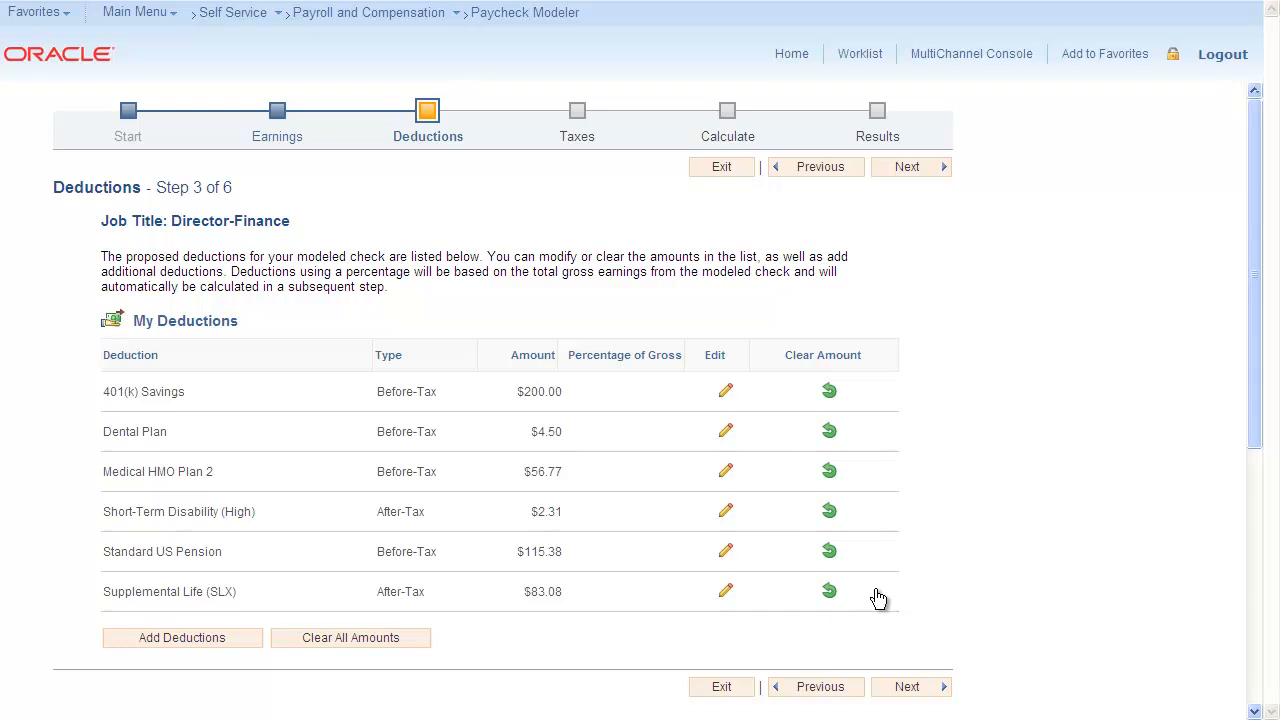
click(892, 690)
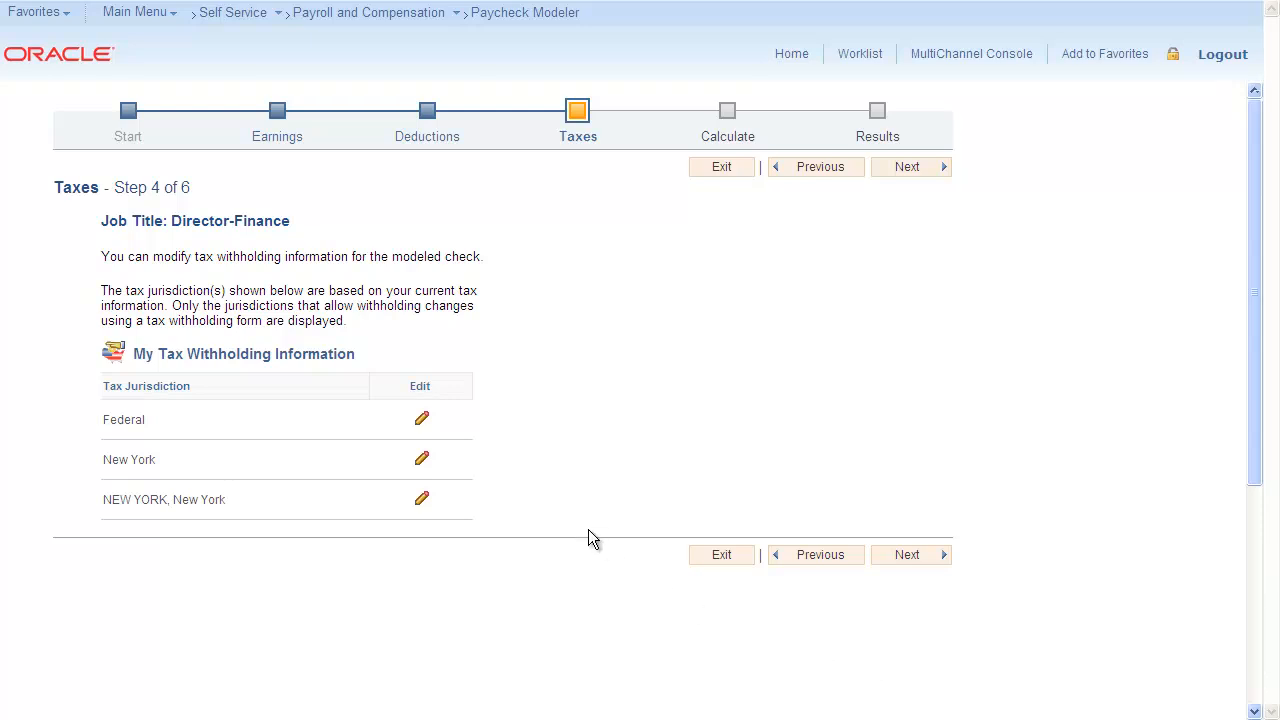
Set the federal withholding tax status to Married for the modeled check.
click(422, 420)
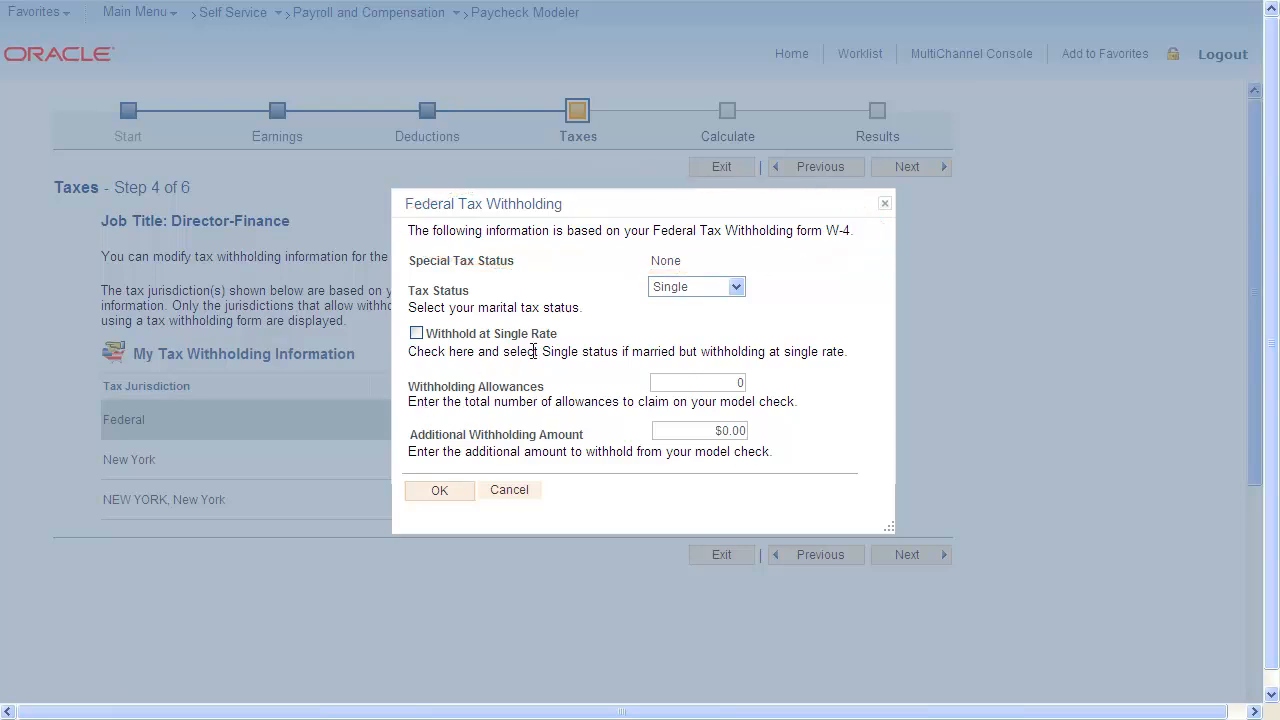
click(736, 288)
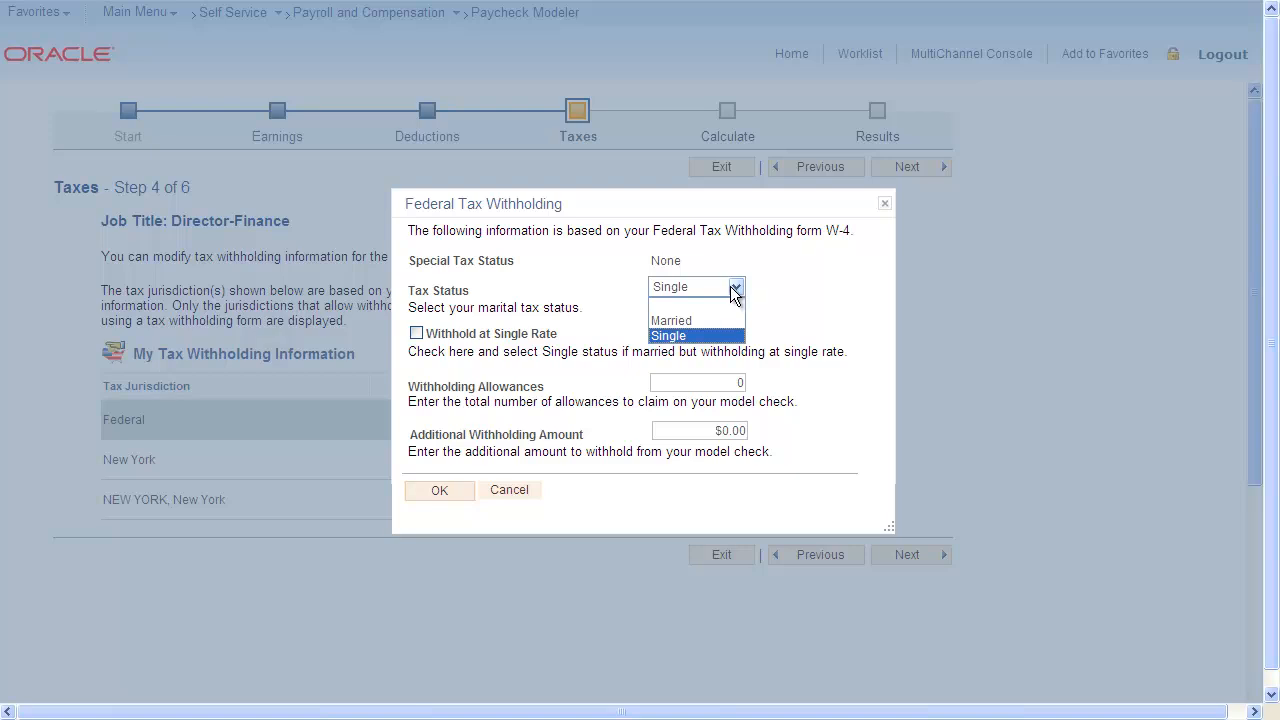
click(713, 318)
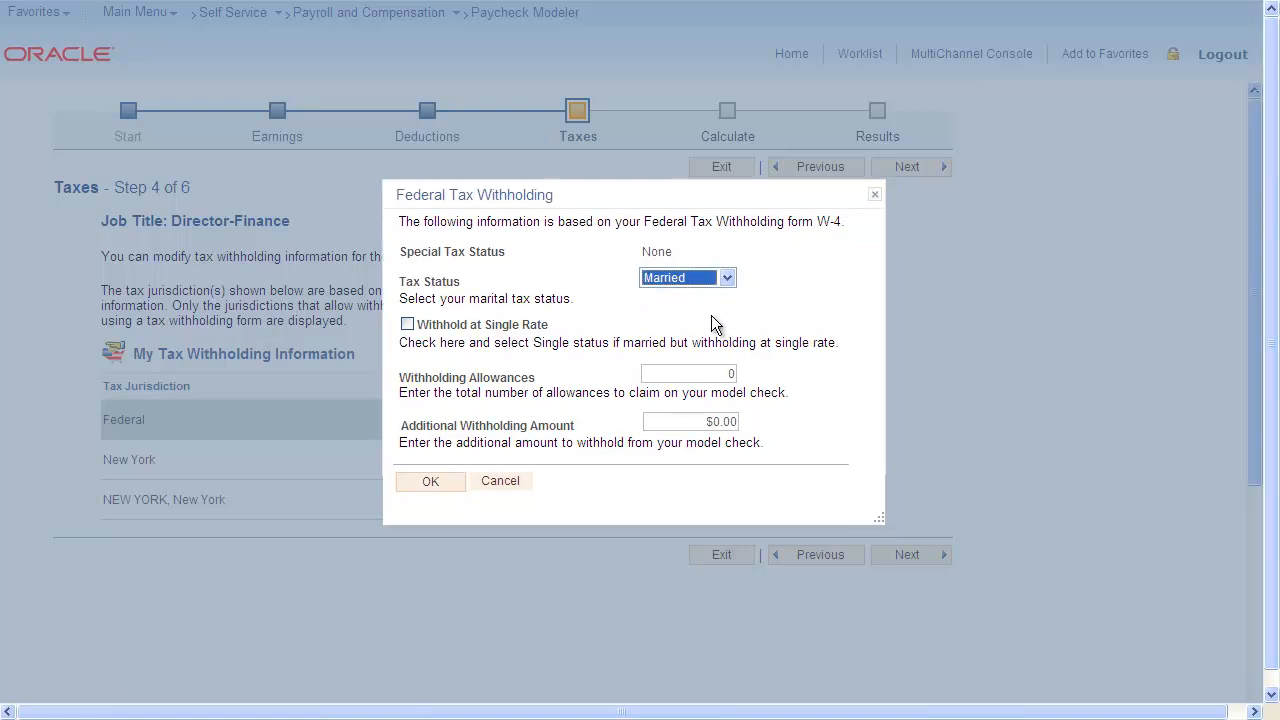
click(430, 484)
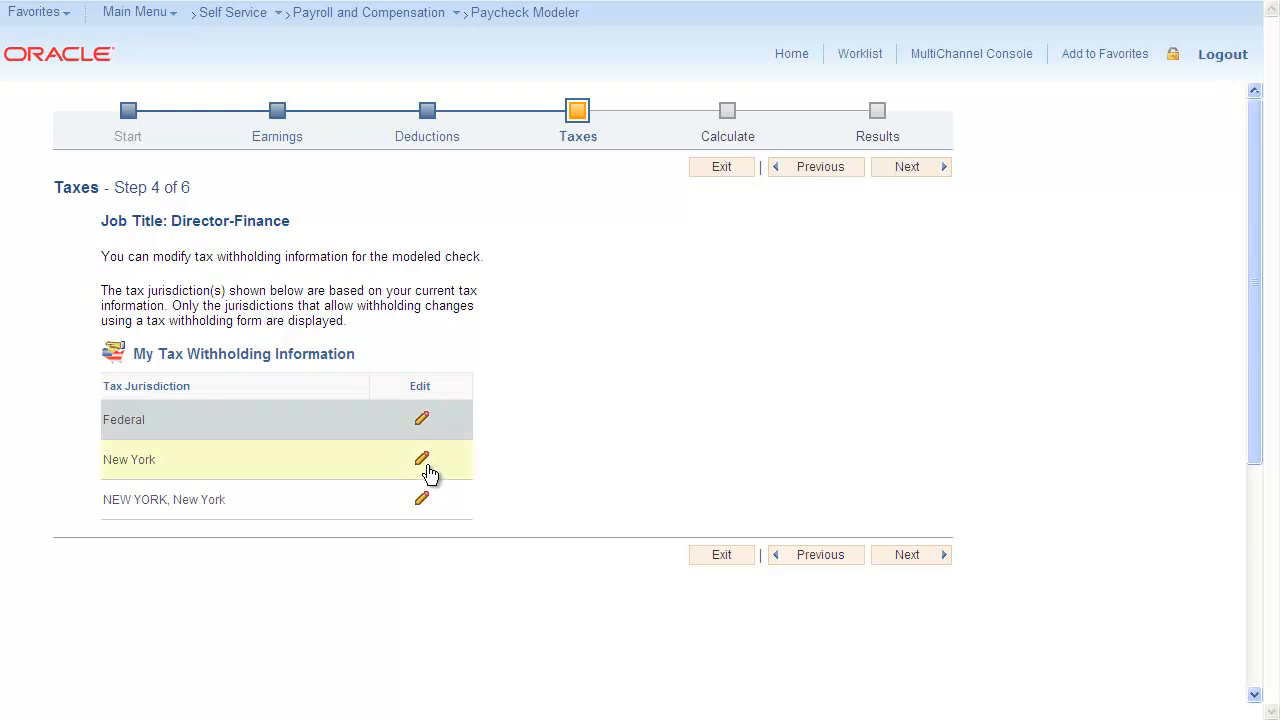
Set the New York state withholding tax status to M (Married).
click(421, 460)
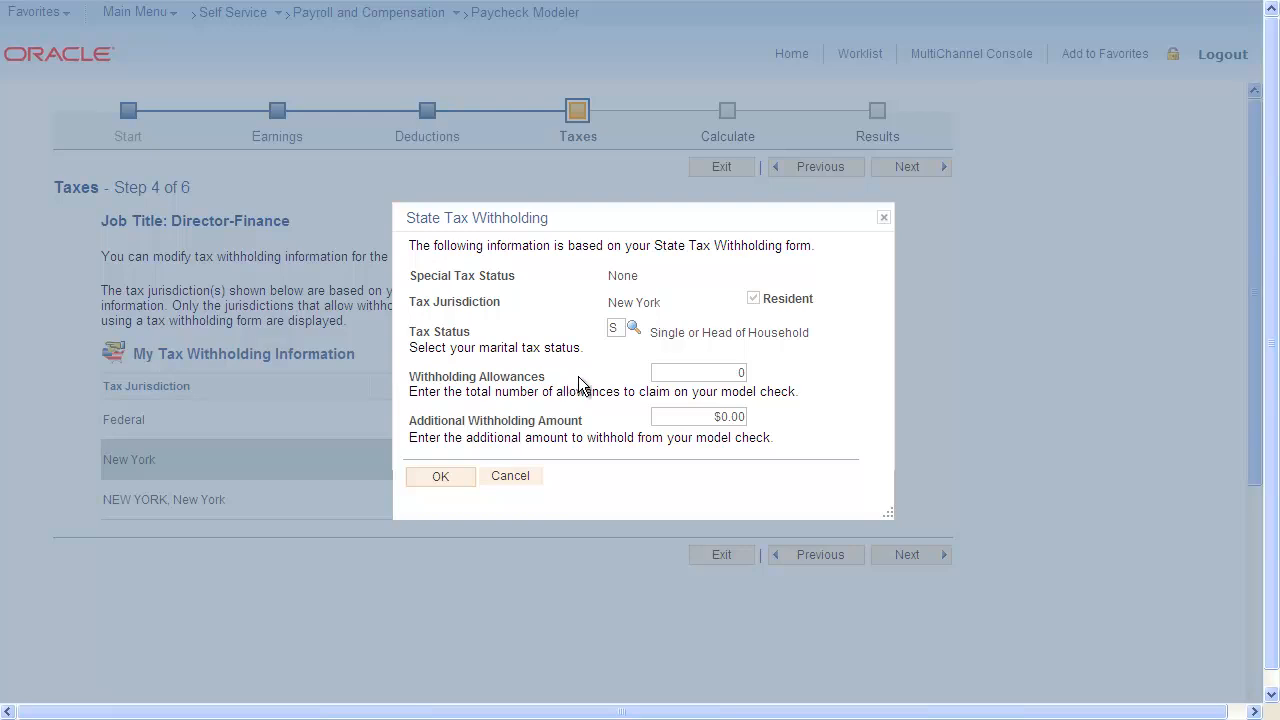
click(633, 327)
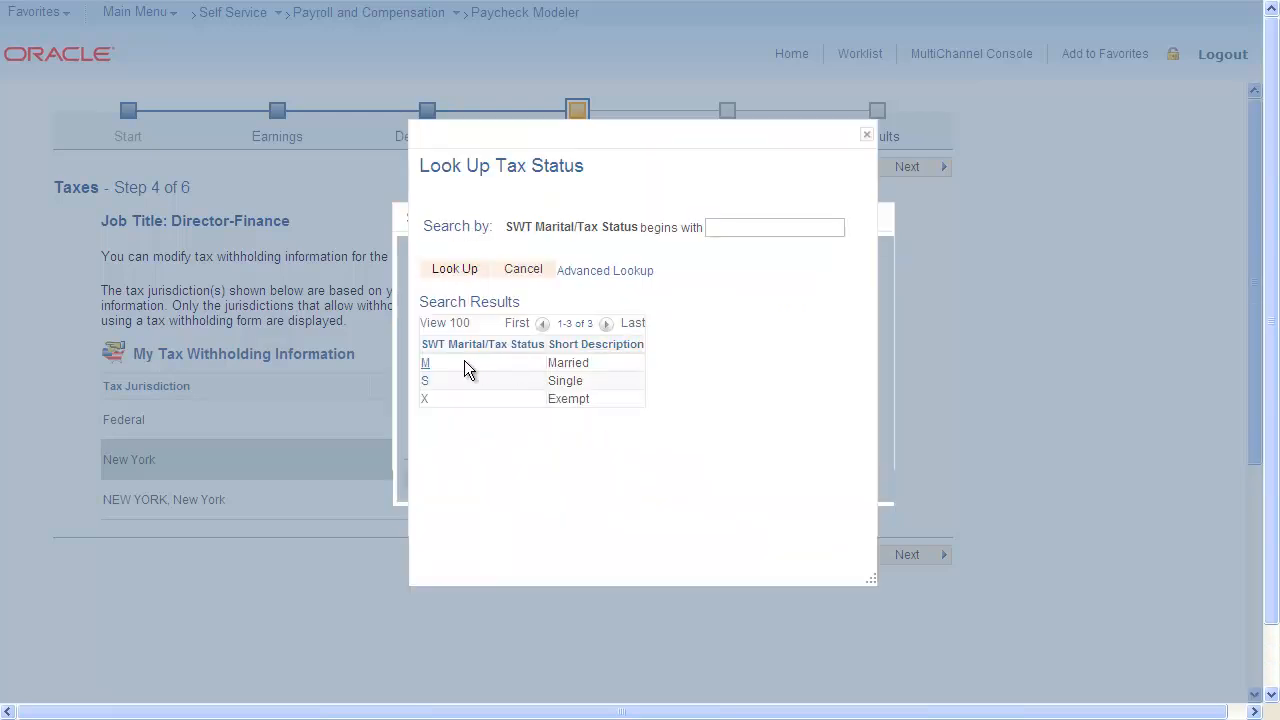
click(426, 364)
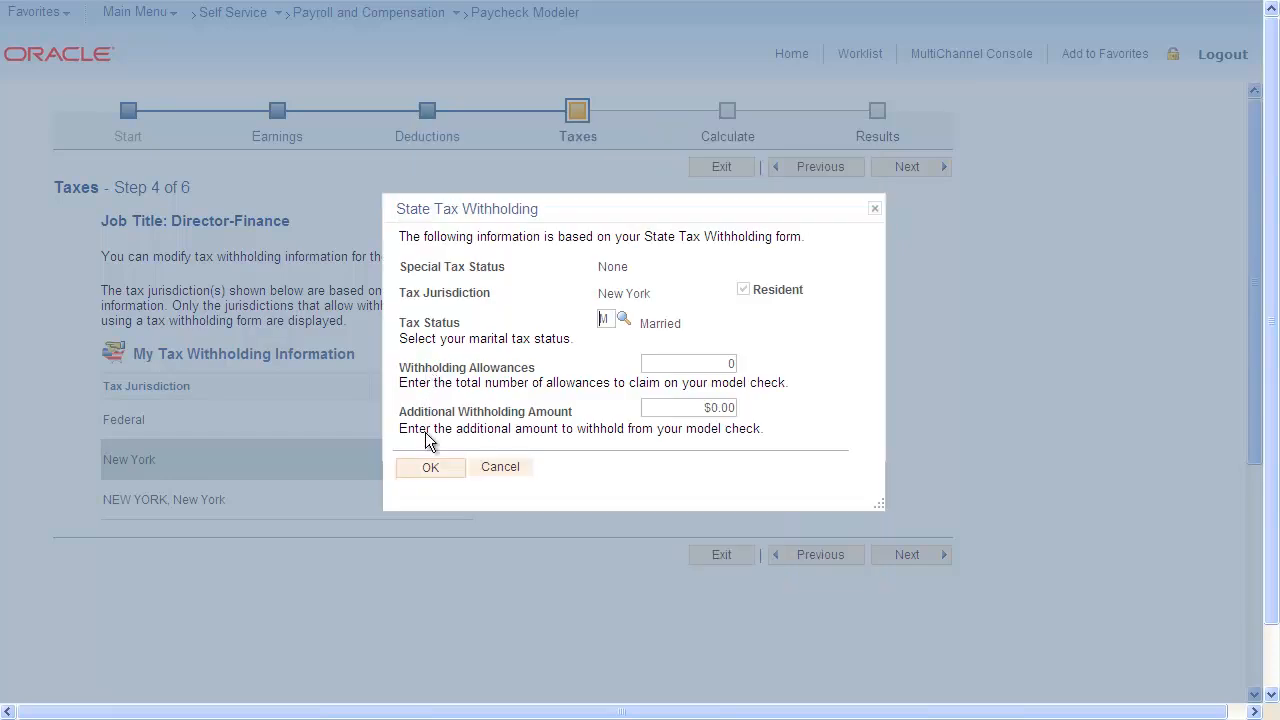
click(428, 468)
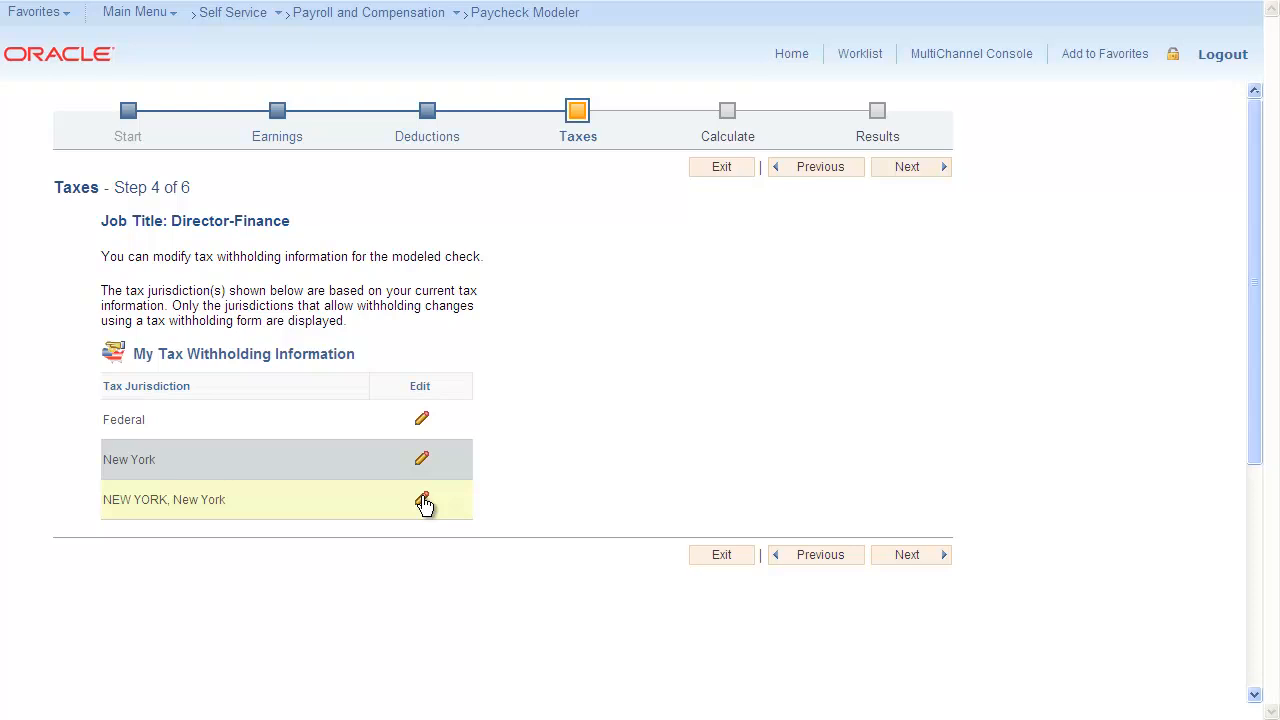
Set the local withholding tax status for NEW YORK, New York to M (Married).
click(422, 501)
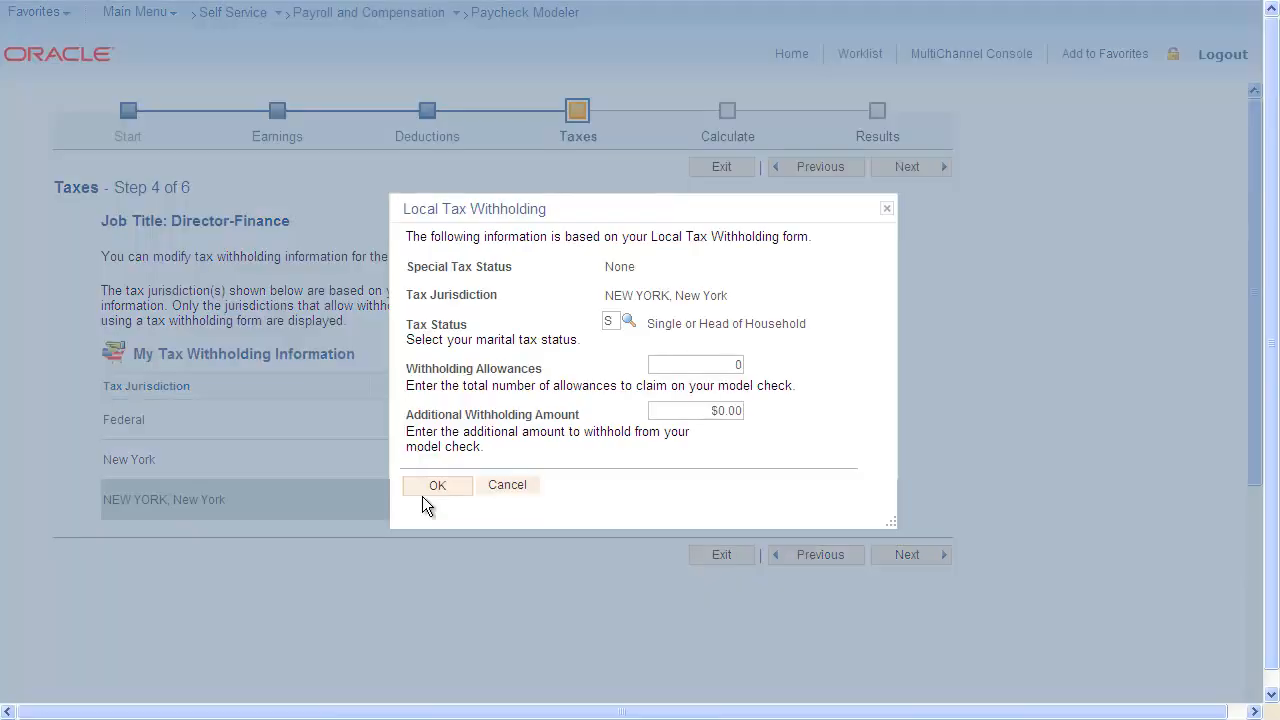
click(625, 322)
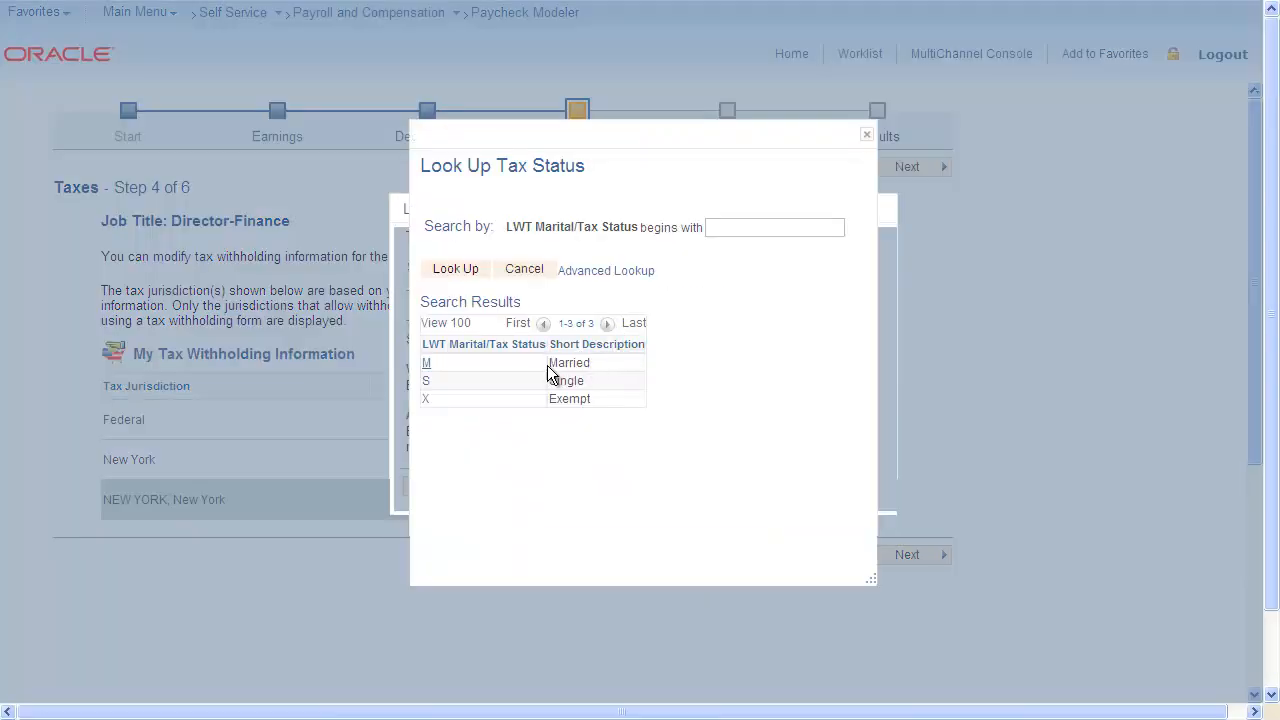
click(427, 364)
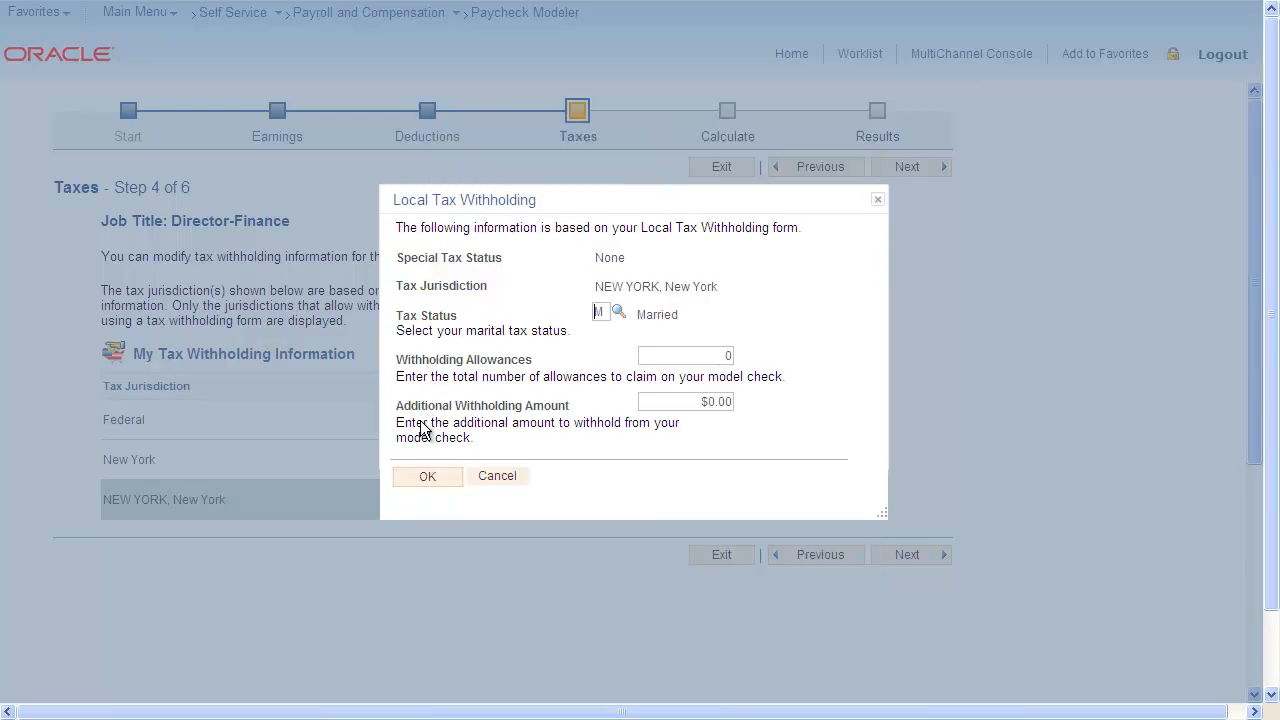
click(423, 475)
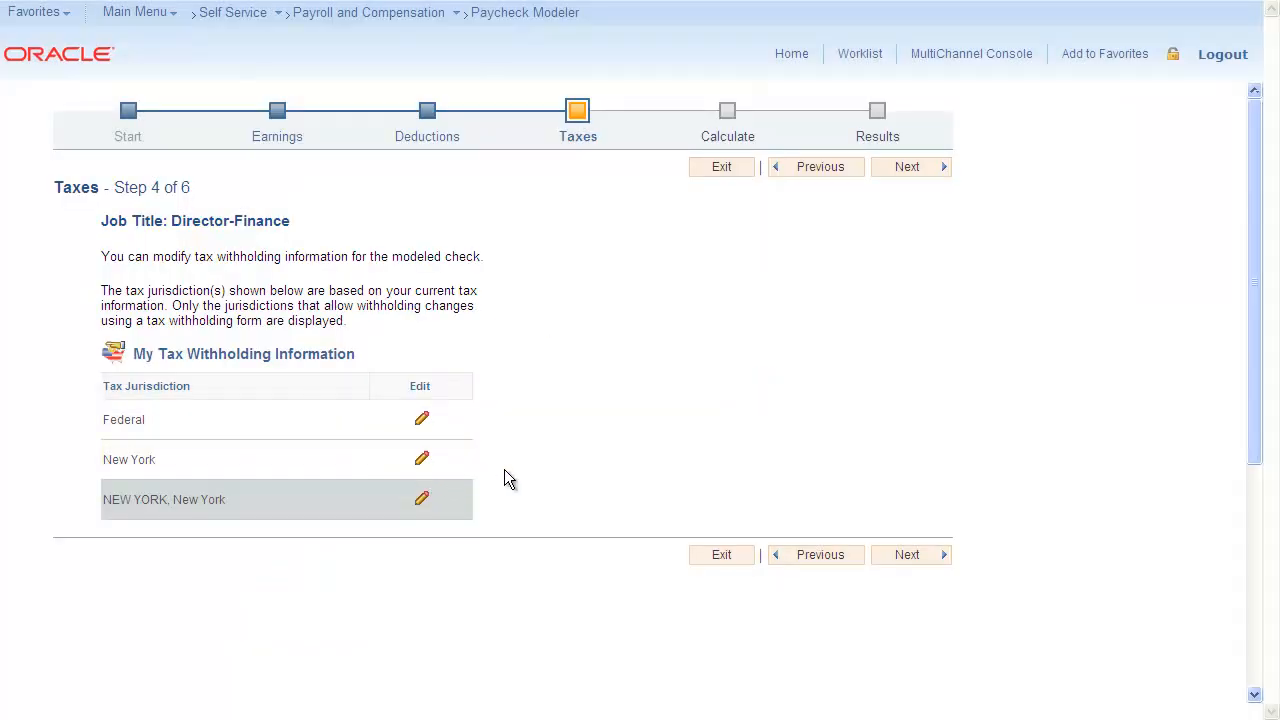
Calculate the modeled check and proceed to its results.
click(891, 557)
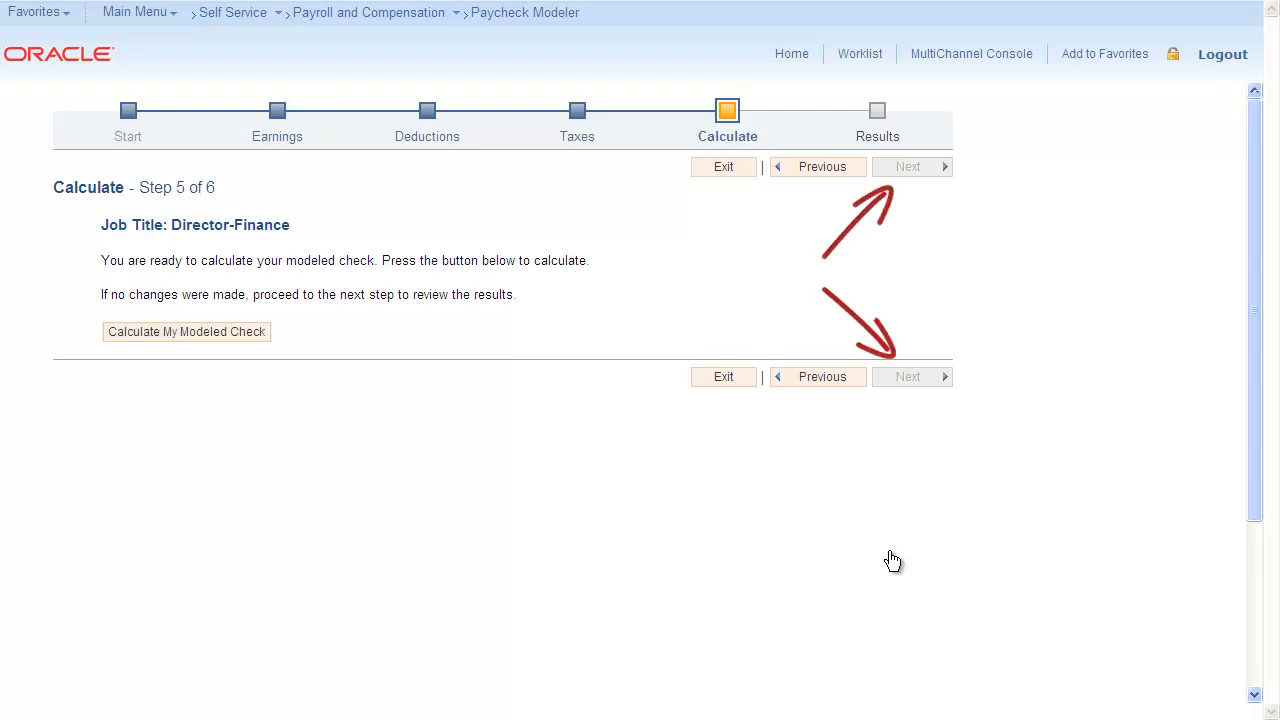
click(230, 335)
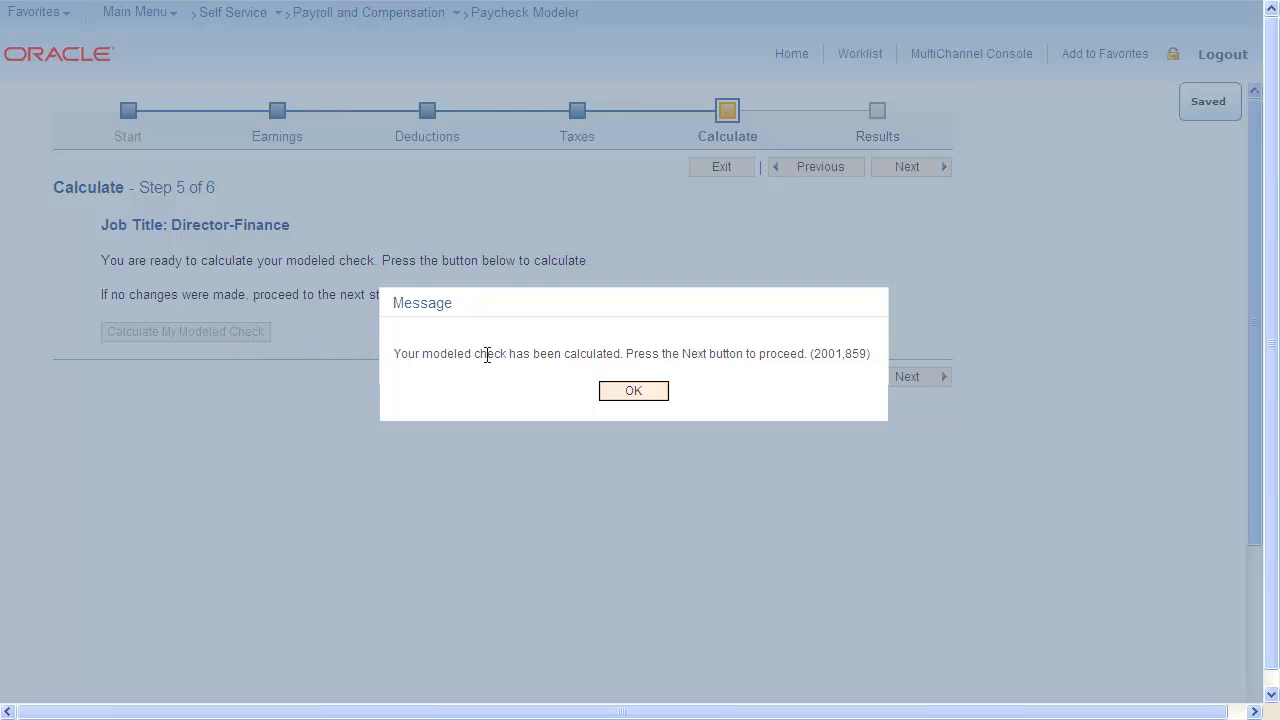
click(622, 392)
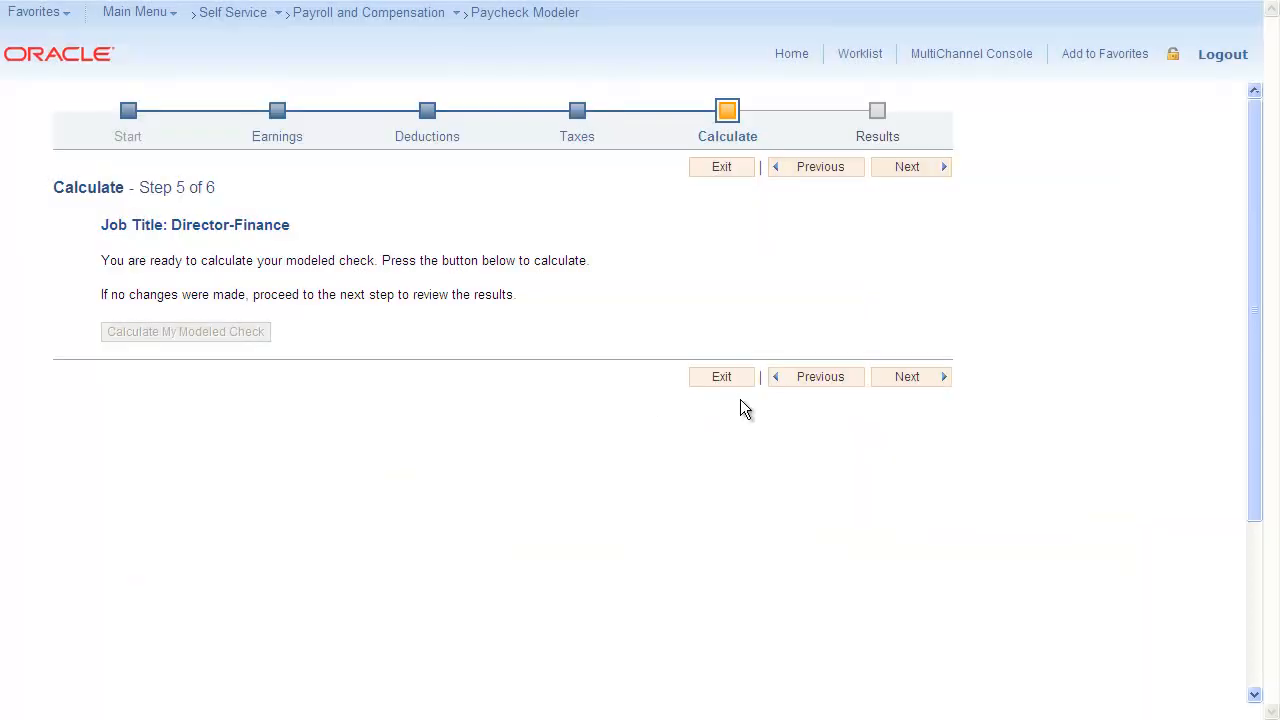
click(881, 380)
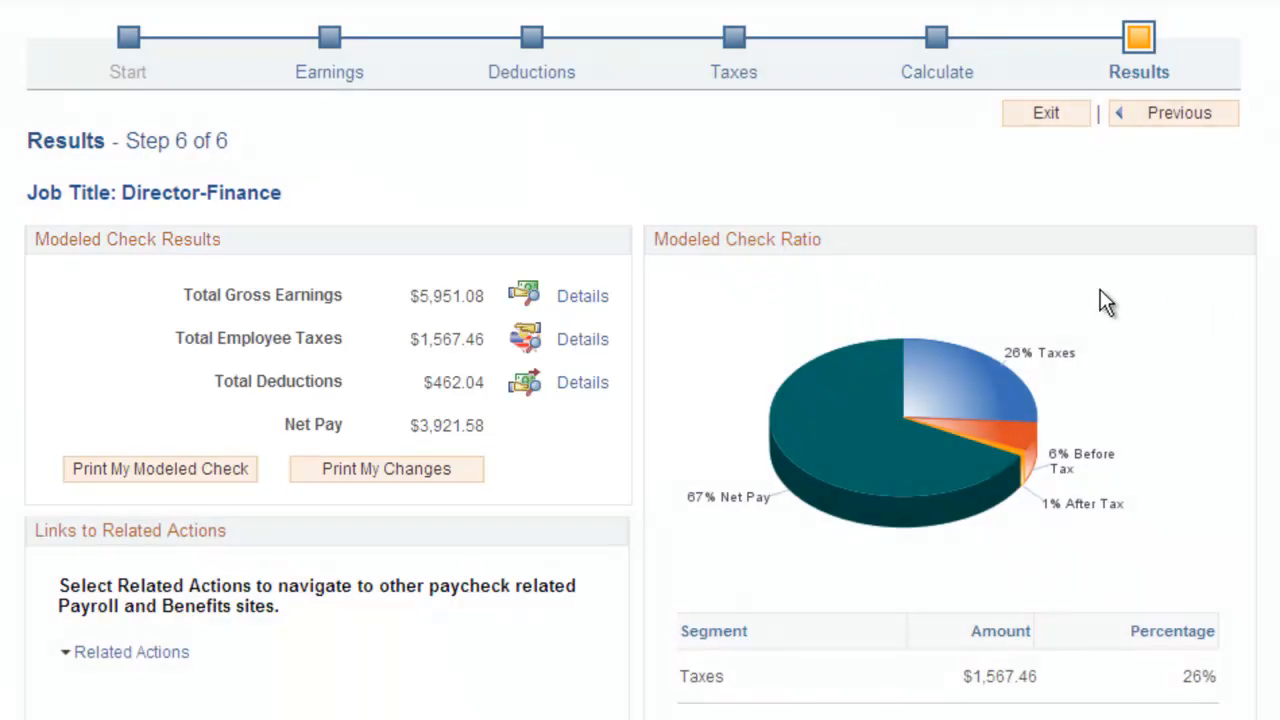
Review the breakdown of total employee taxes and the printable version of the modeled check.
click(580, 342)
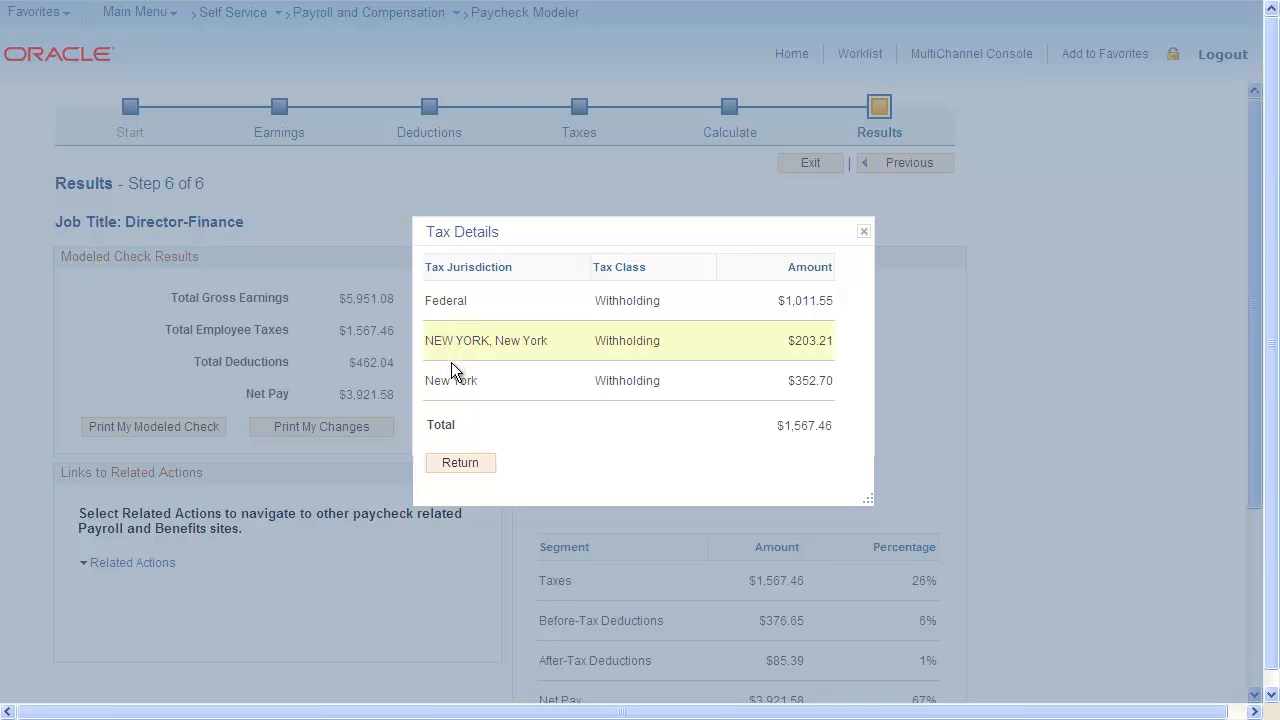
click(458, 463)
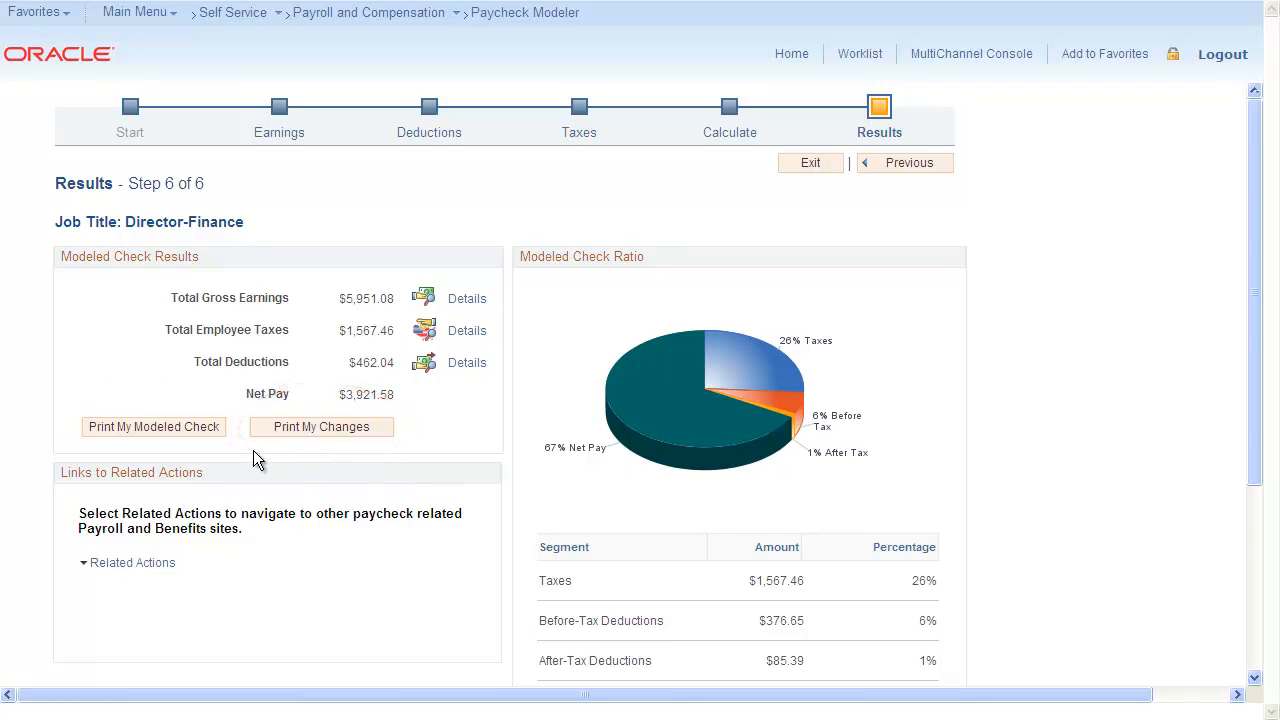
click(192, 437)
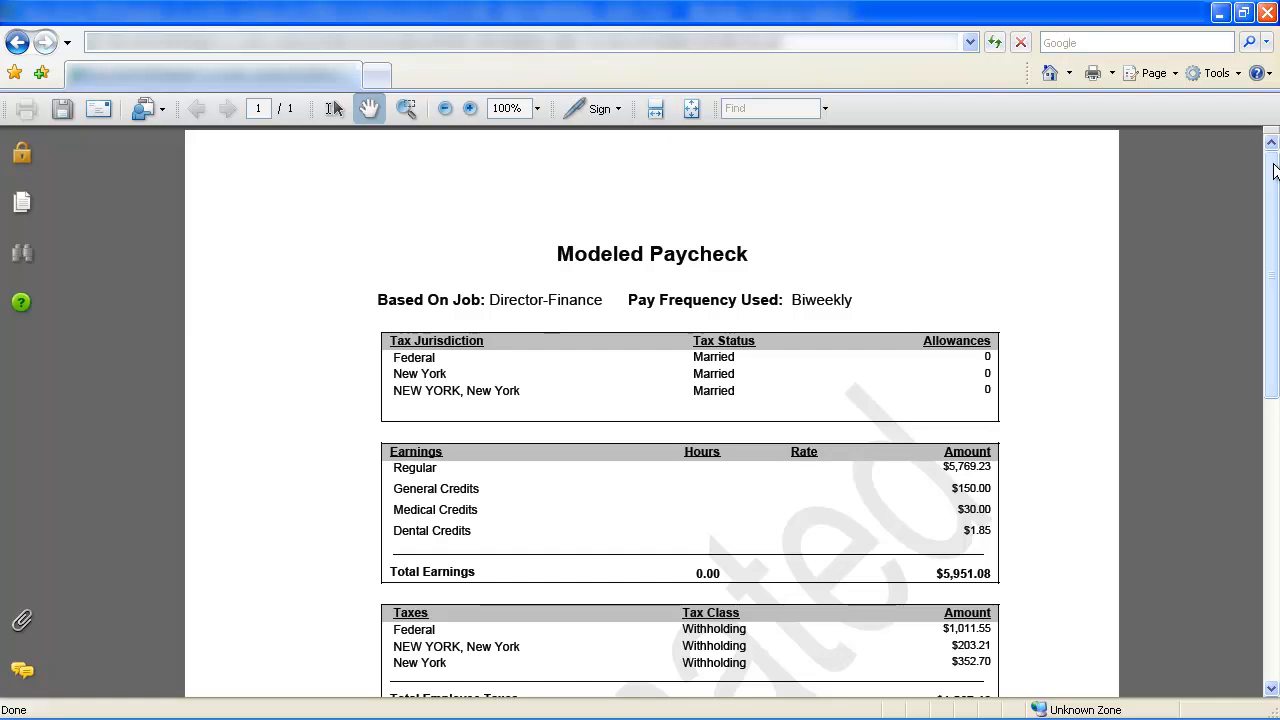
mouse_move(1273, 172)
mouse_down()
mouse_move(1273, 372)
mouse_move(1268, 180)
mouse_move(1254, 162)
mouse_up()
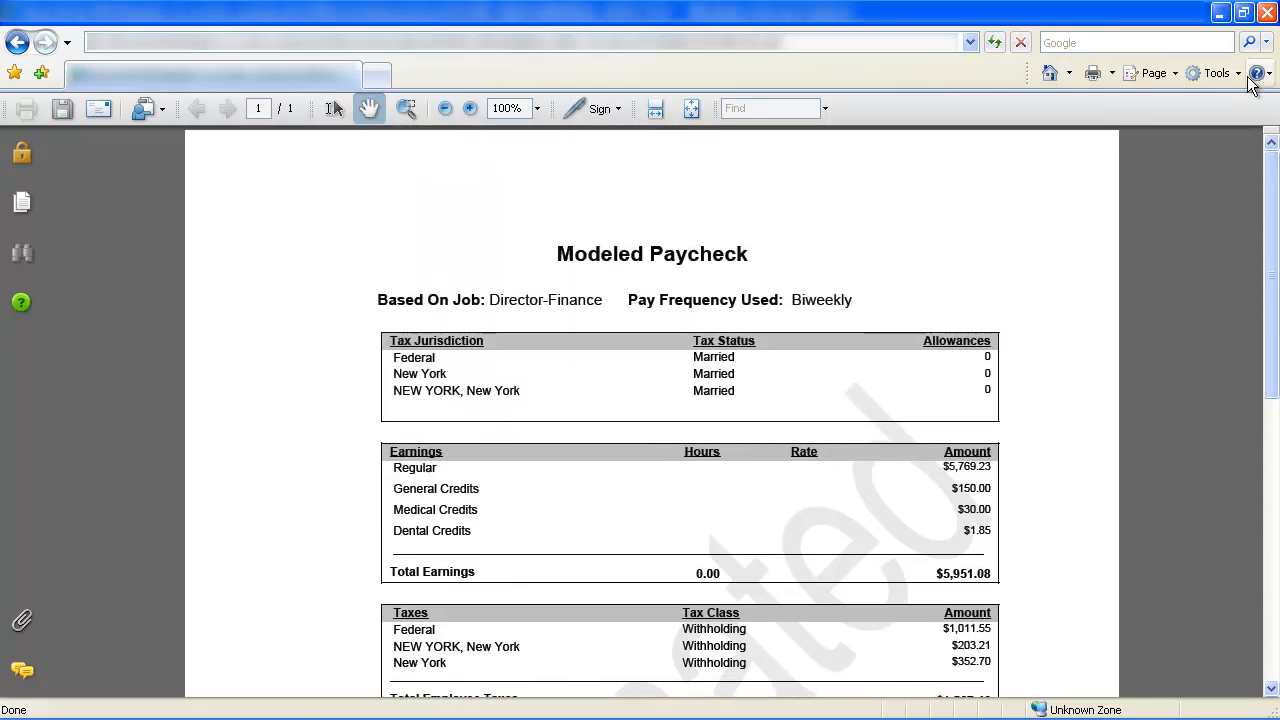
click(1267, 12)
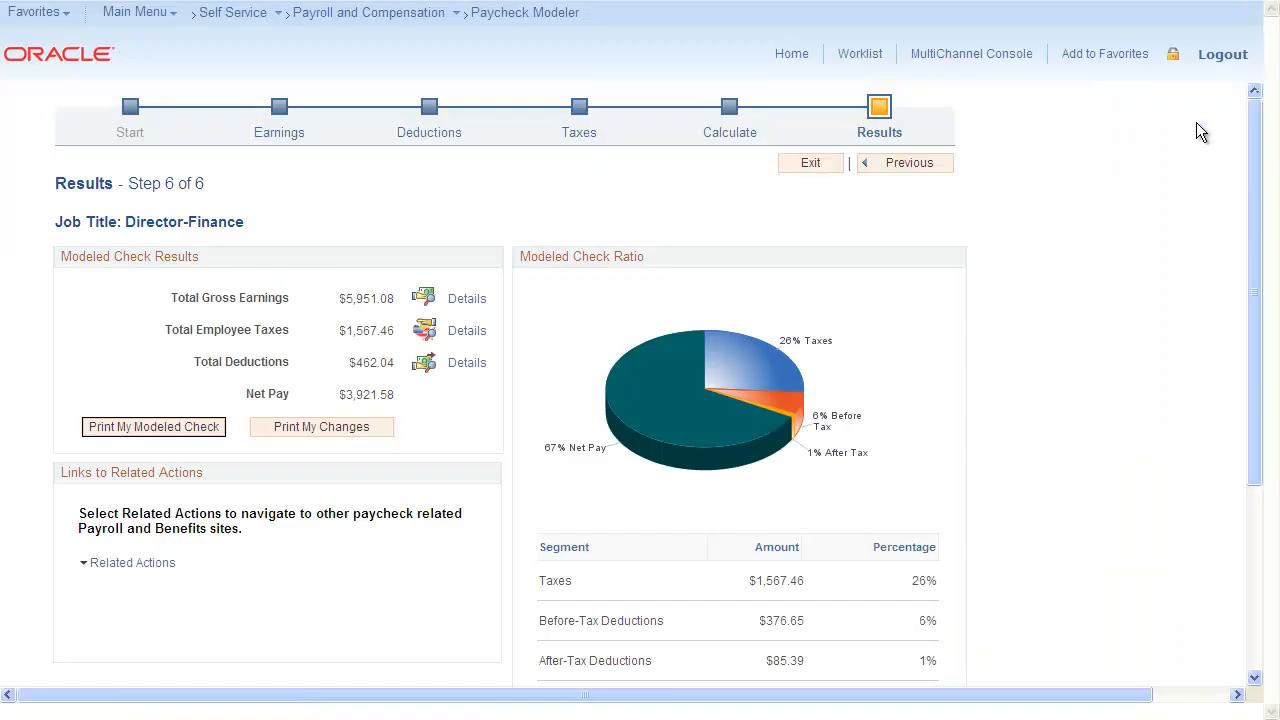
Review the printable Paycheck Modeling Audit report of the changes made, and close it.
click(338, 428)
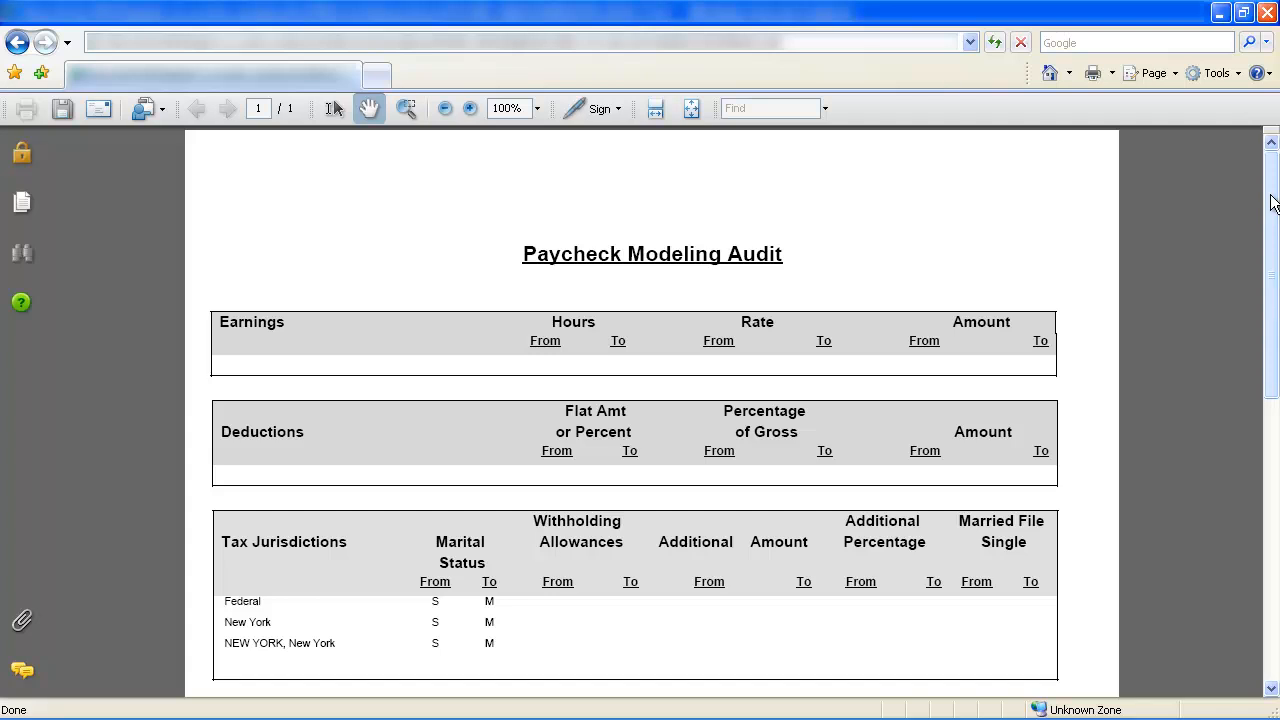
drag(1270, 197, 1256, 248)
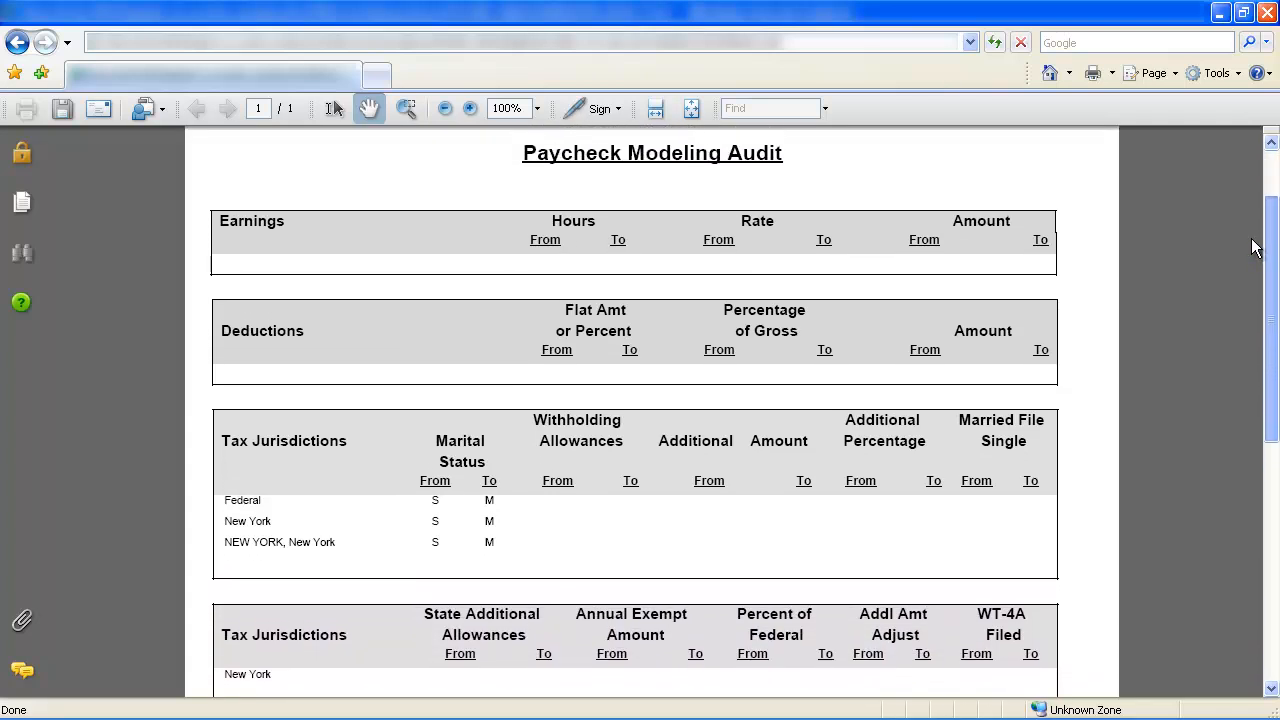
click(1266, 12)
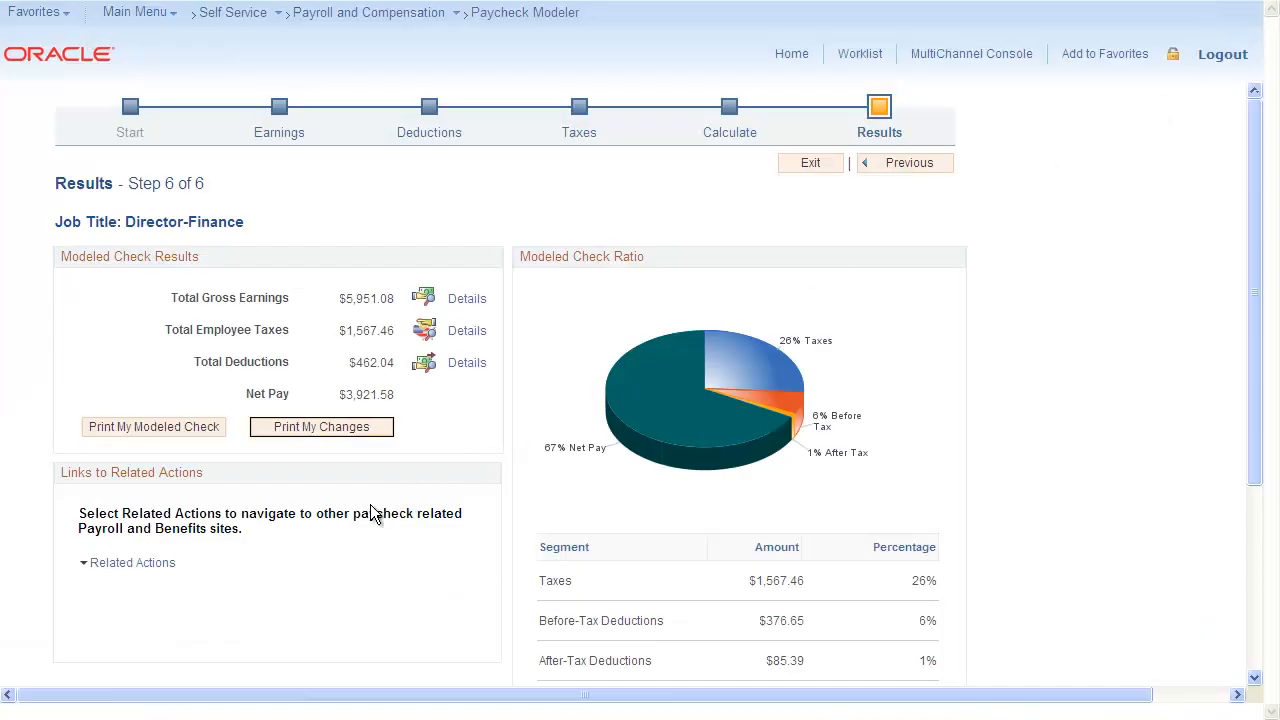
Look at the payroll actions offered among the related actions for the modeled check.
click(133, 572)
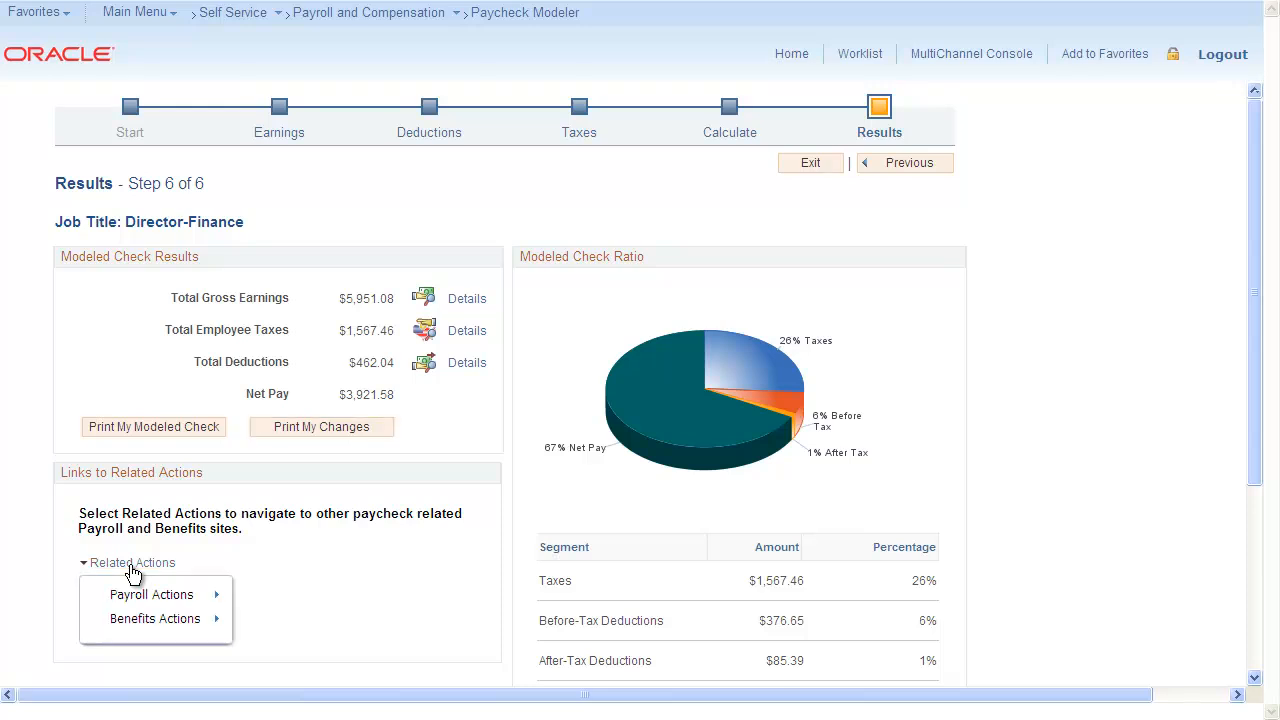
mouse_move(139, 600)
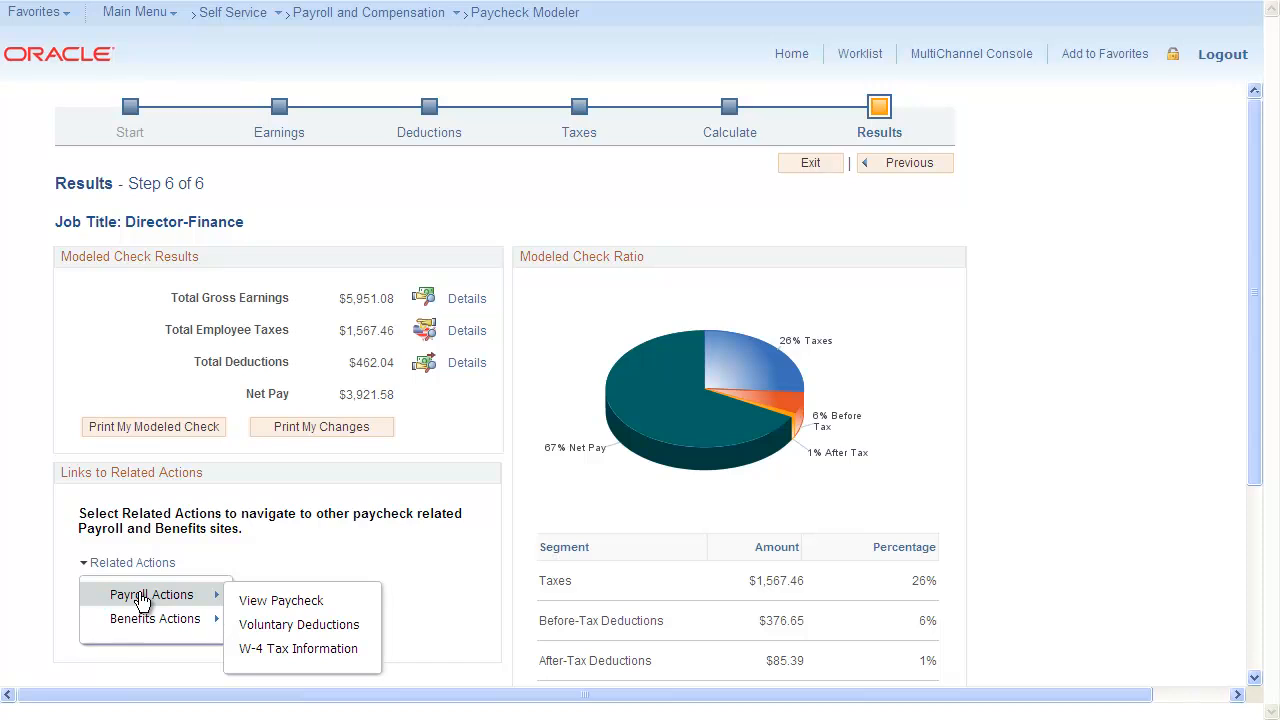
click(330, 556)
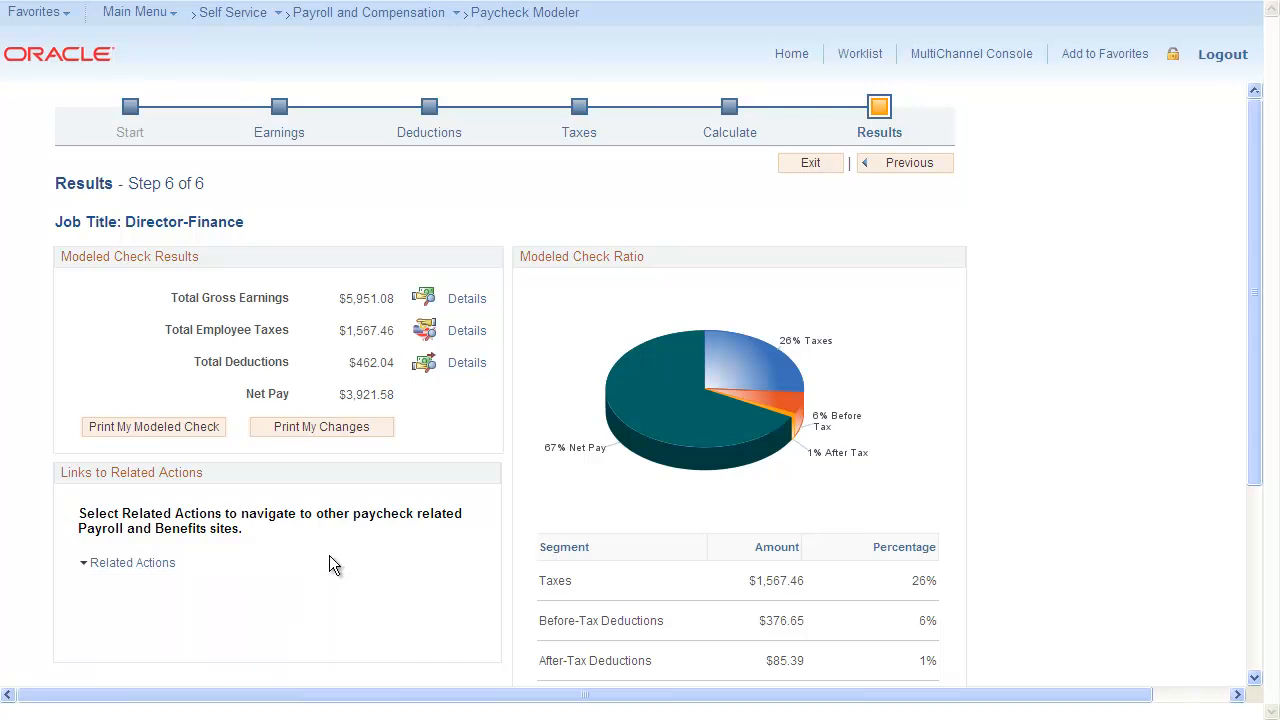
Start exiting the Paycheck Modeler, but cancel the exit to stay on the results.
click(808, 165)
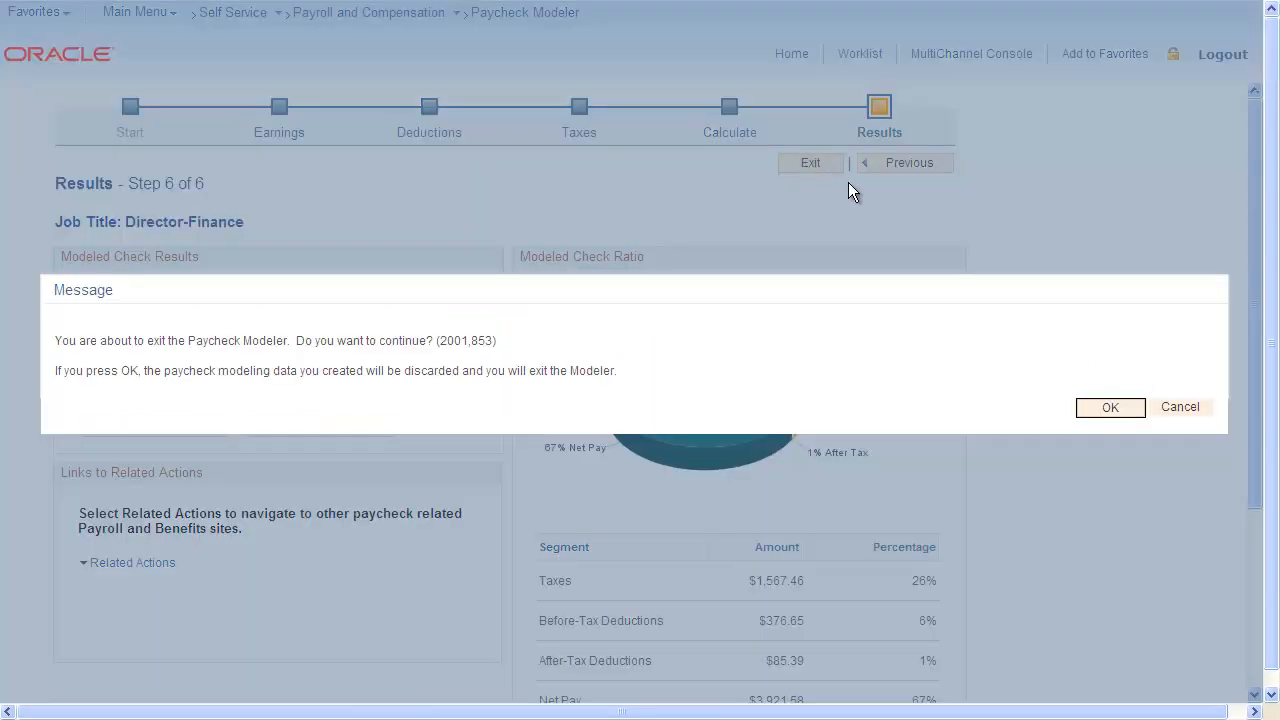
click(1172, 416)
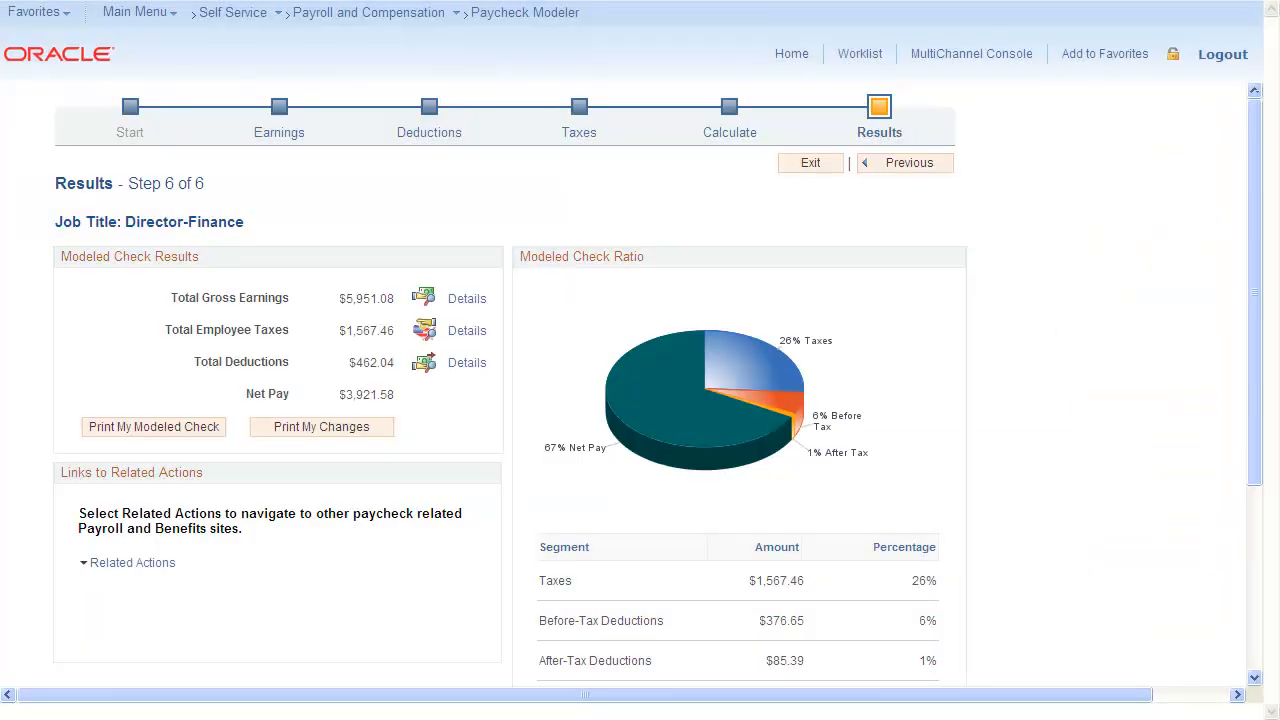